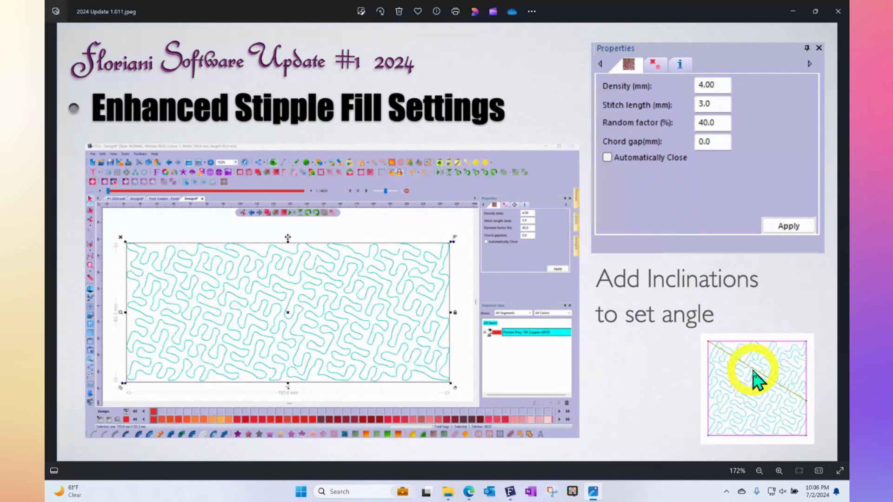
Switch to Floriani Total Control U and draw a rectangle about 3.15 in wide beside the word Floriani.
left_click(510, 491)
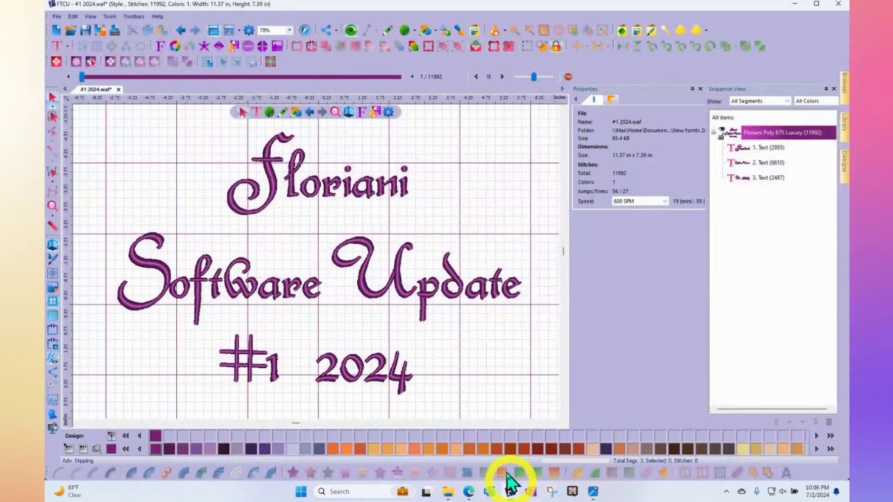
left_click(426, 31)
left_click(425, 45)
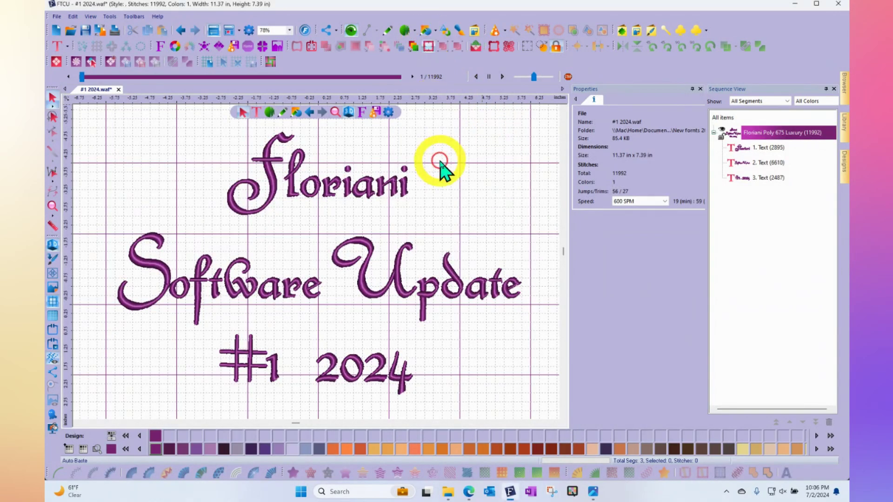
left_click_drag(427, 138, 539, 227)
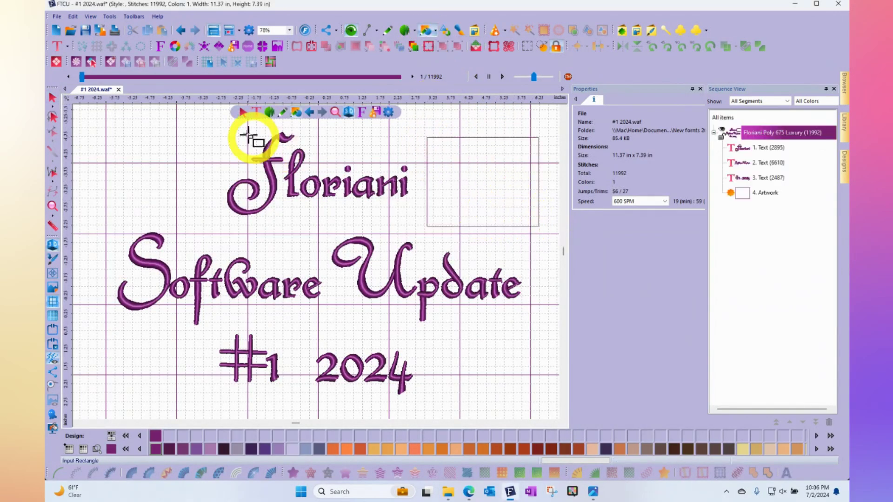
left_click(51, 97)
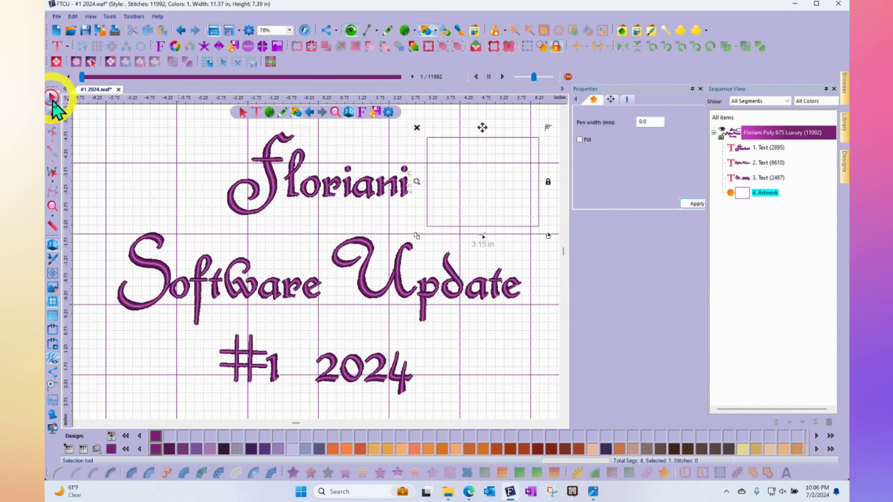
Turn the rectangle into an Auto Stipple fill and set its density to 3 mm.
left_click(611, 477)
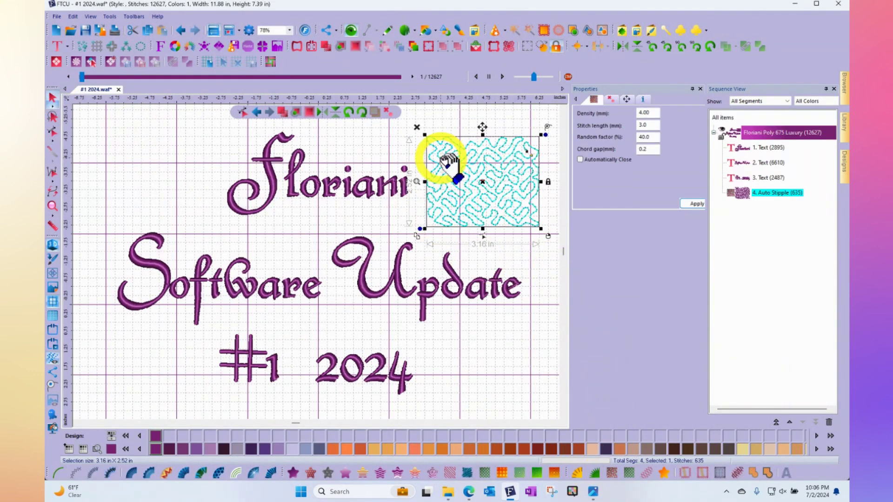
left_click(417, 182)
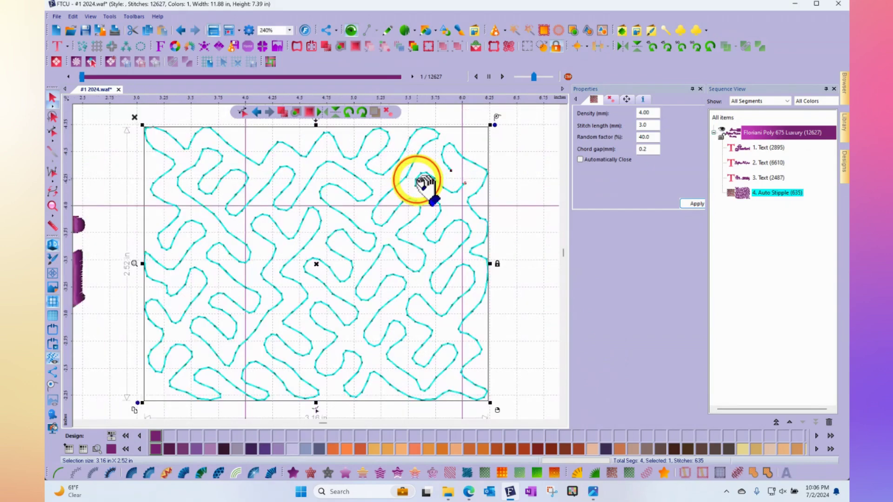
double_click(635, 113)
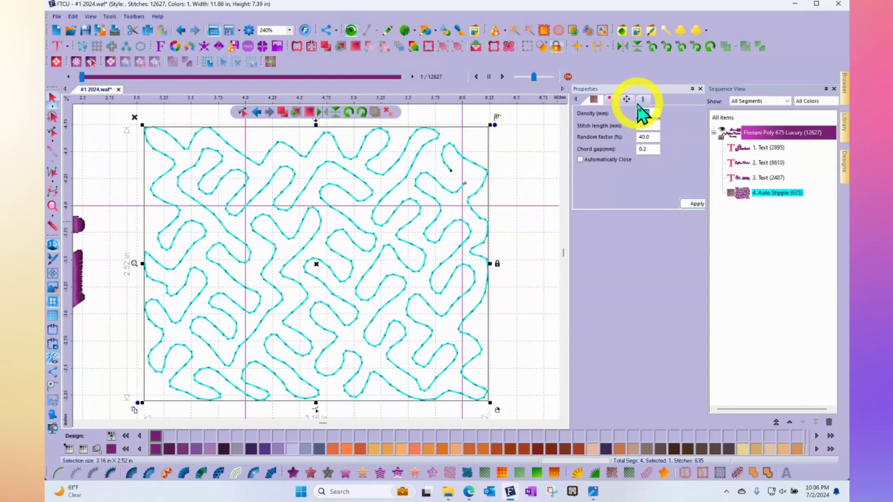
type("3")
left_click(697, 203)
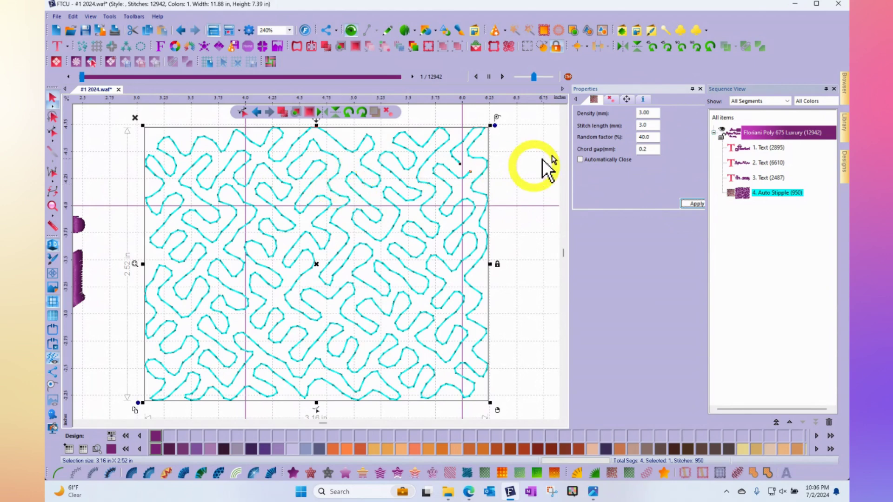
Set the stipple fill's stitch length to 2.5 mm.
double_click(647, 125)
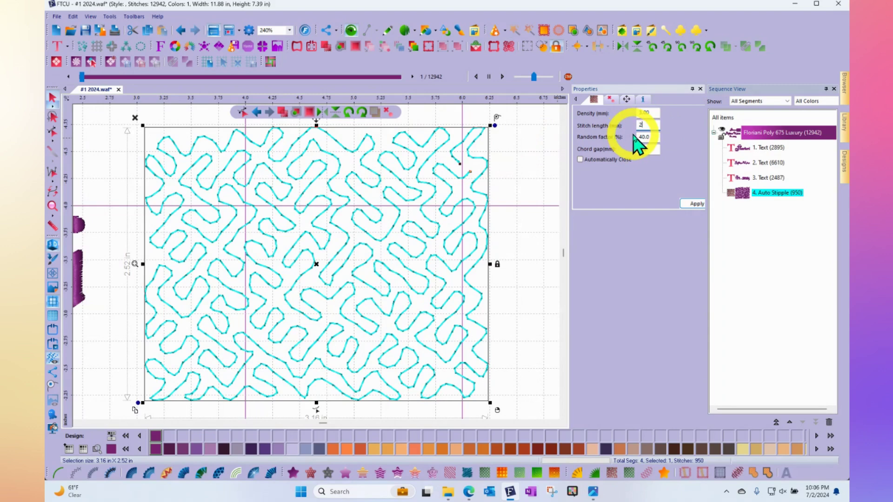
type("2.5")
left_click(695, 205)
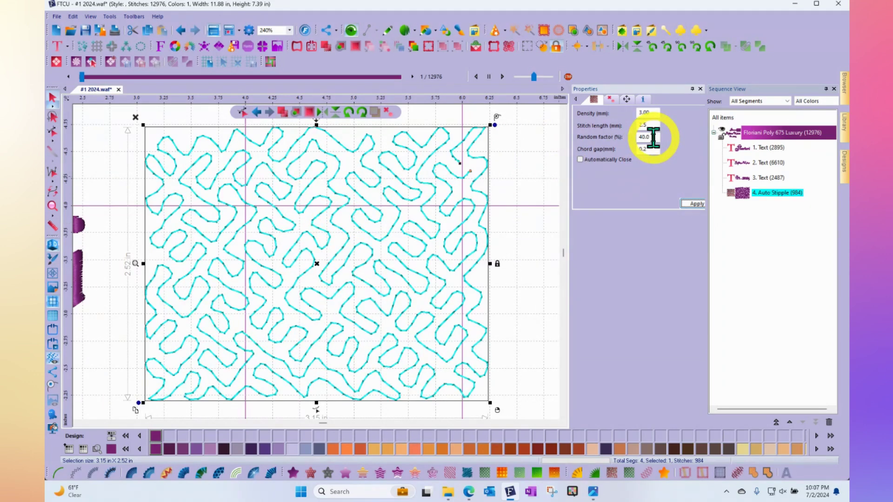
Test different random factors on the stipple fill, including 90%, and settle on 50%.
left_click_drag(653, 138, 624, 137)
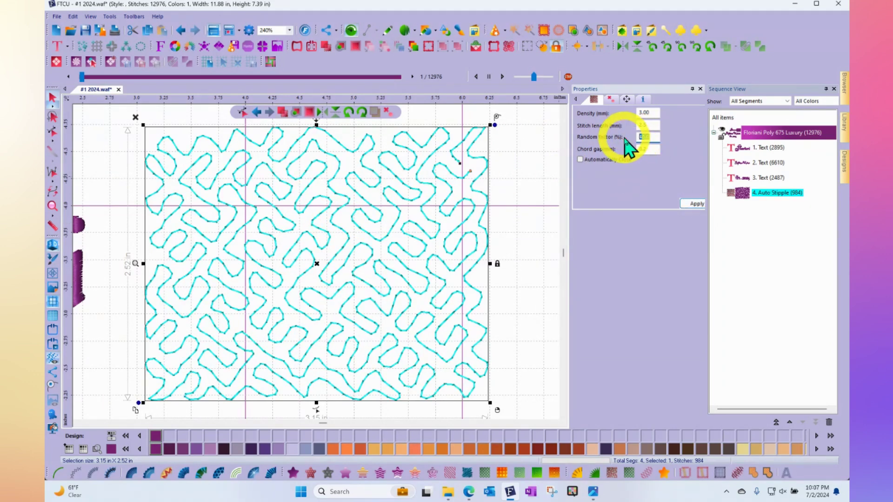
left_click(697, 204)
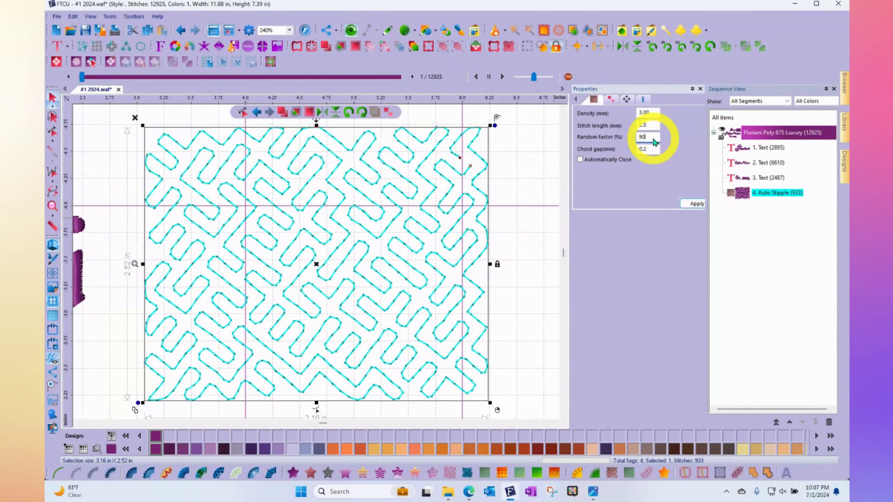
left_click(697, 204)
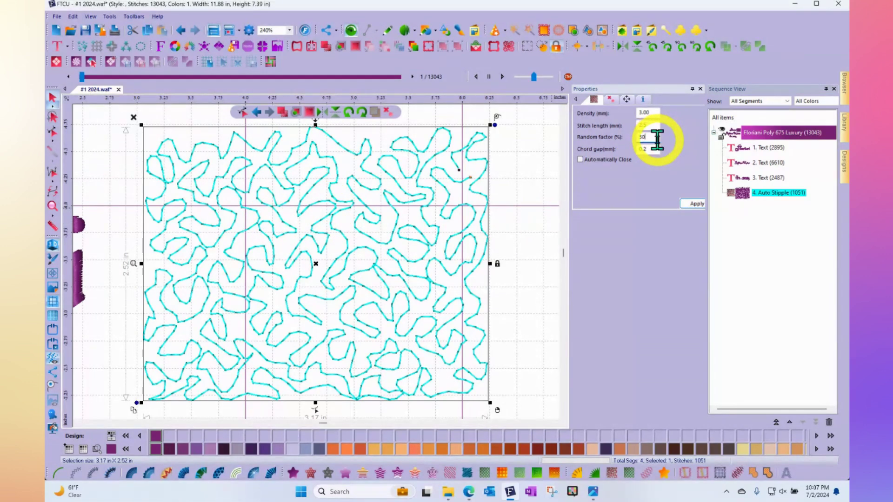
left_click(697, 204)
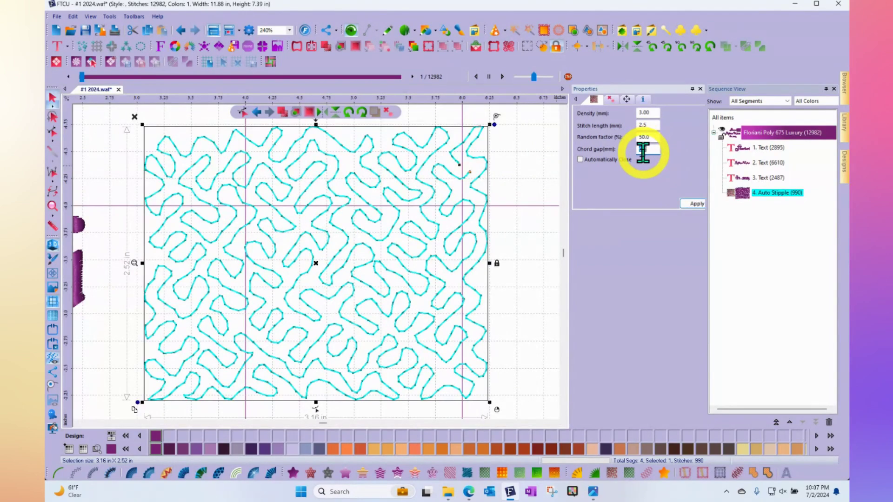
Try a chord gap of 1 mm on the stipple fill and settle on 0.3 mm.
left_click(697, 204)
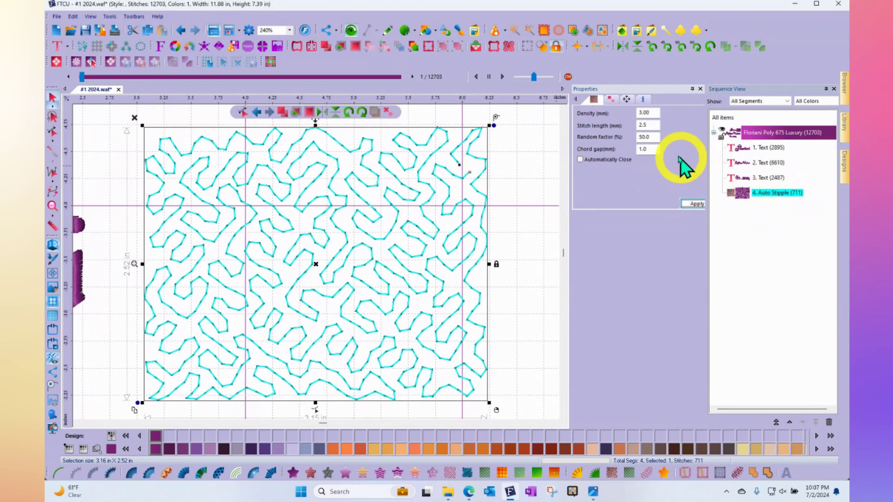
left_click(650, 150)
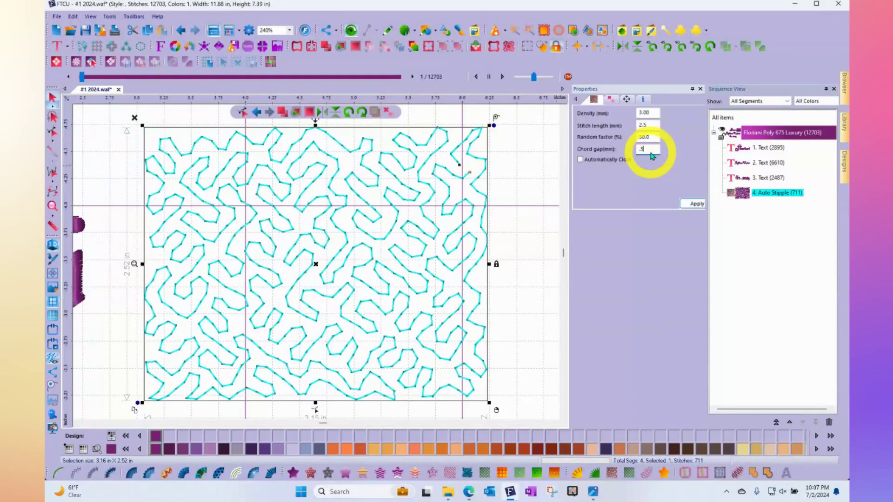
type(".3")
left_click(696, 205)
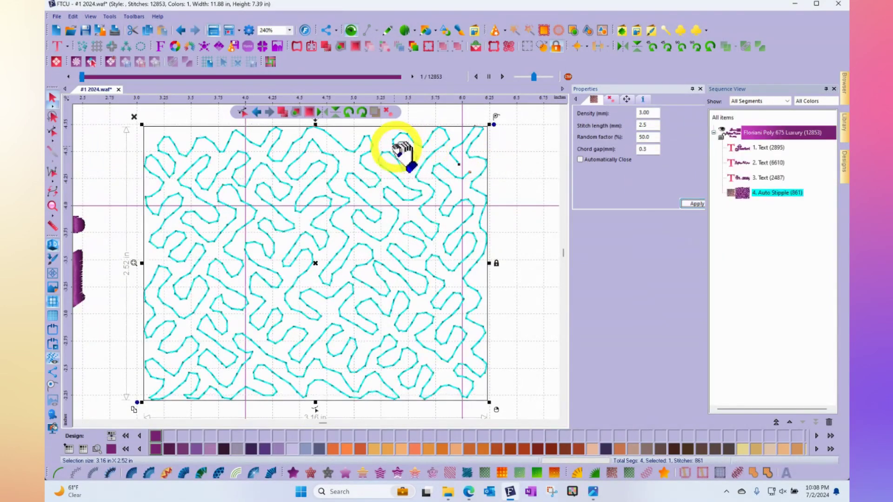
Re-angle the stipple's inclination line by raising its right end to mid-edge and lowering its left end to just below the middle.
left_click(53, 133)
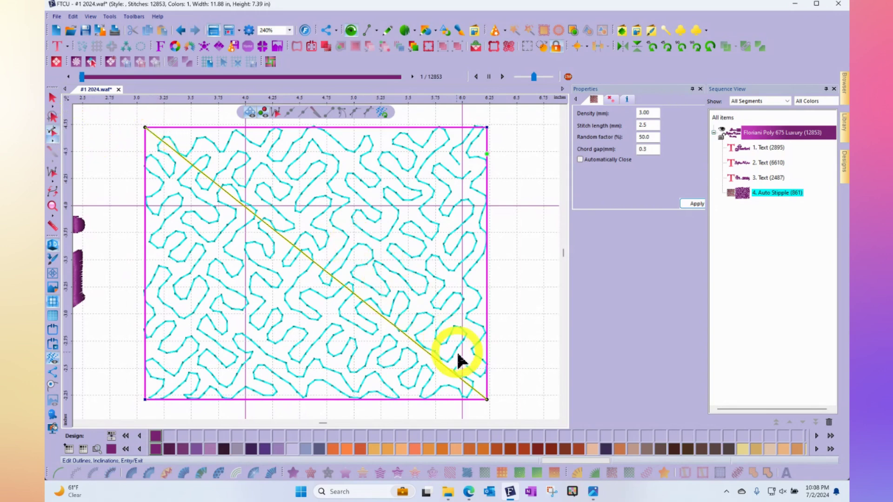
left_click_drag(487, 399, 492, 243)
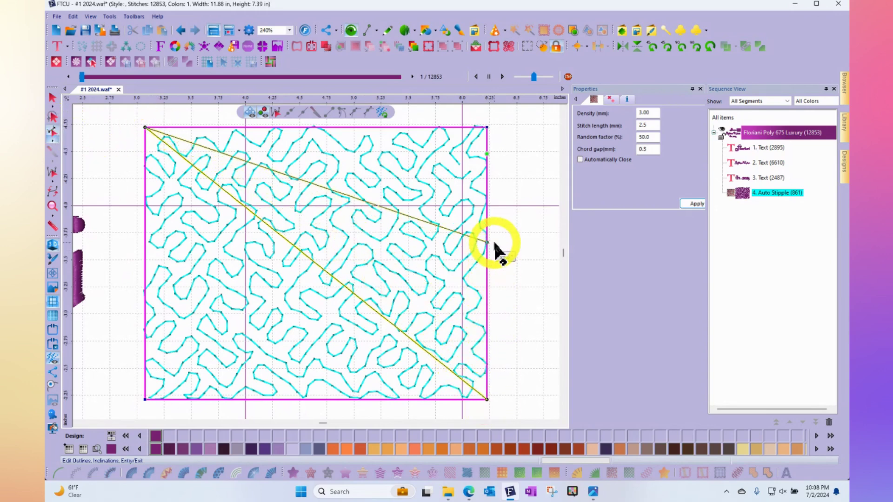
left_click(514, 189)
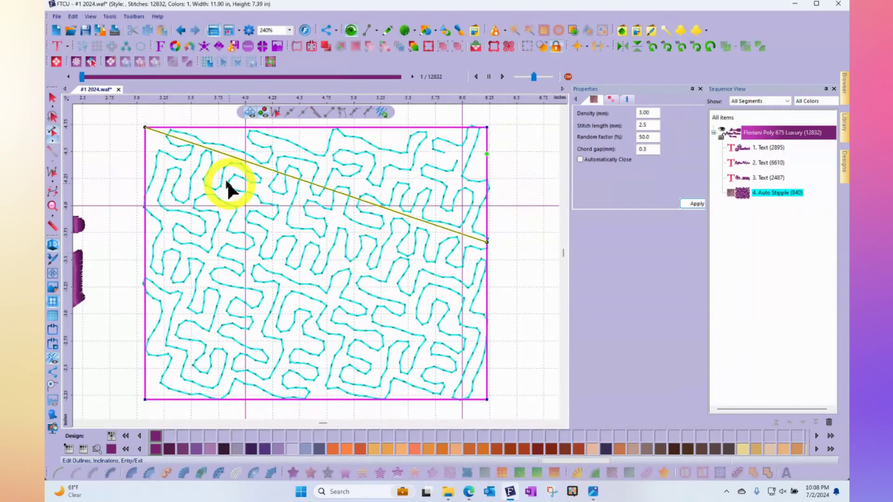
left_click_drag(146, 128, 146, 294)
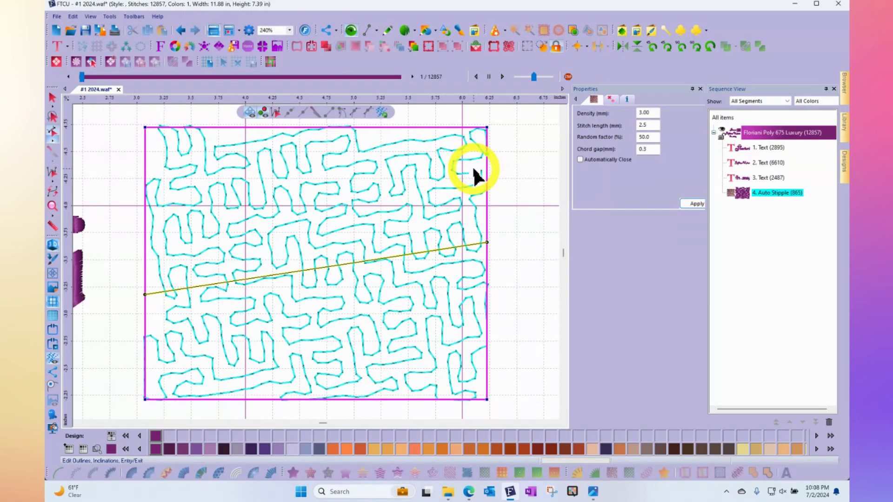
Move the stipple's green entry point from the rectangle's right edge to its left edge, near the inclination line.
scroll(474, 174, "up", 1)
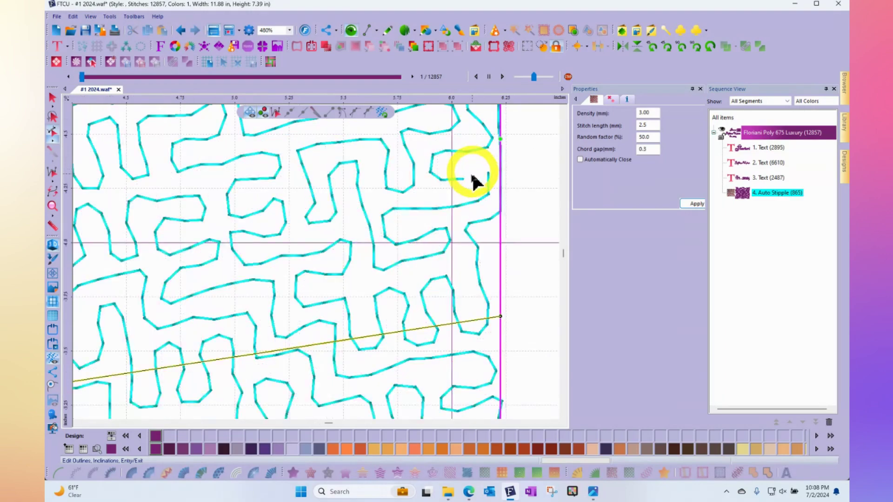
scroll(489, 178, "down", 1)
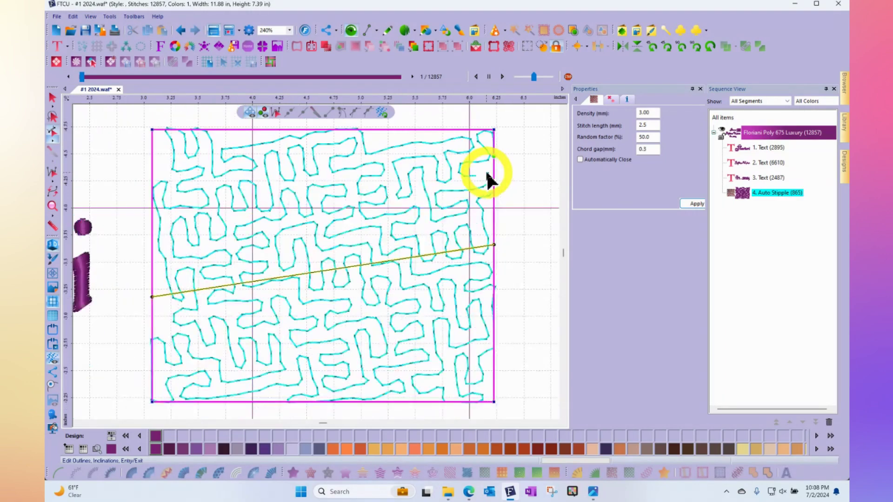
left_click(494, 157)
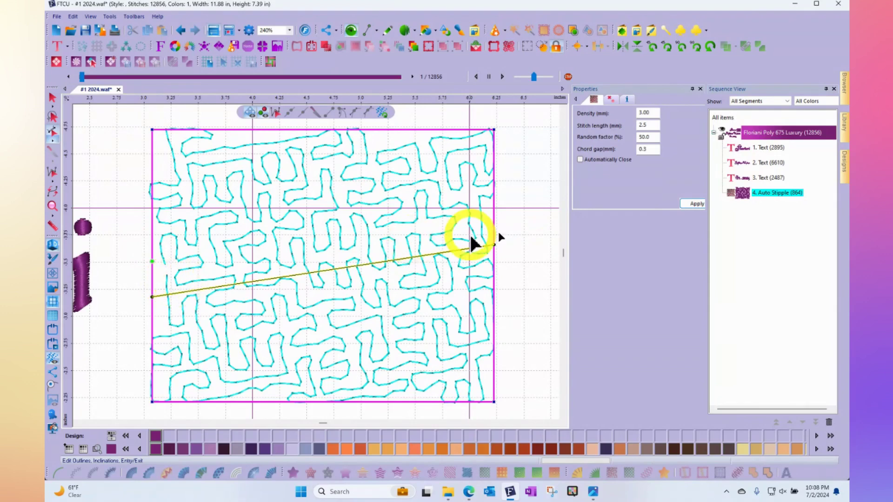
Make the stipple fill close automatically and return to the Selection tool.
left_click(580, 160)
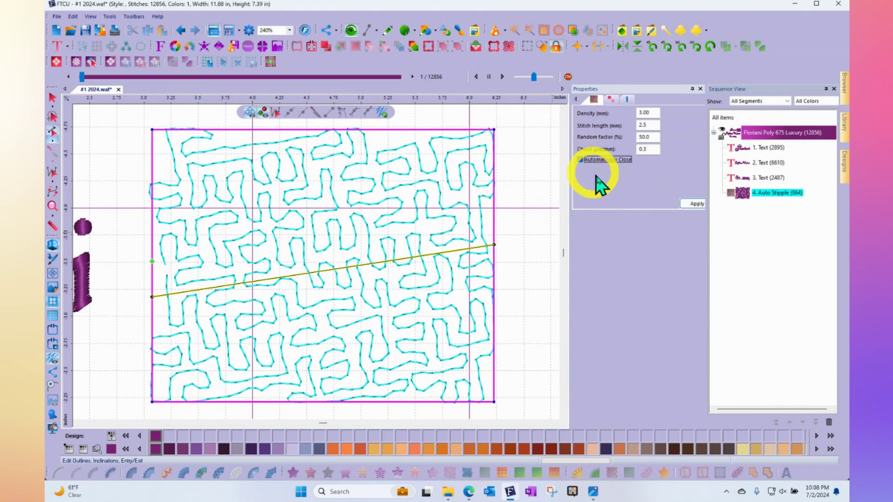
left_click(697, 205)
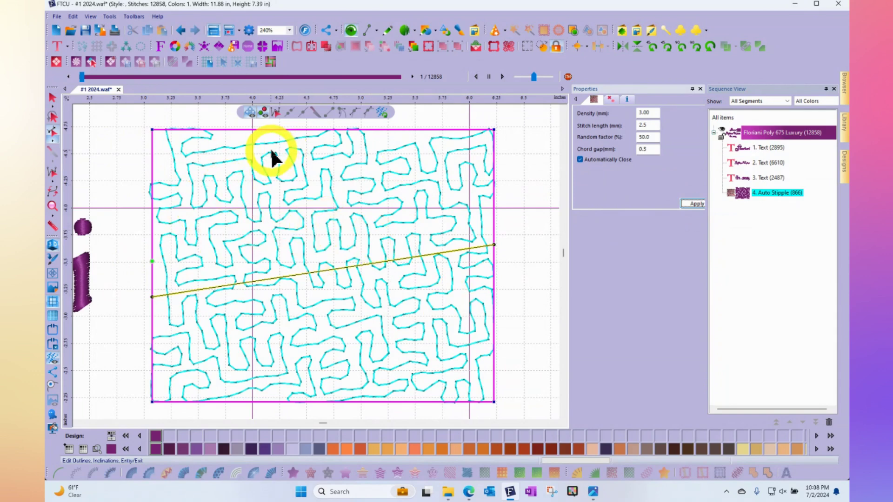
left_click(52, 97)
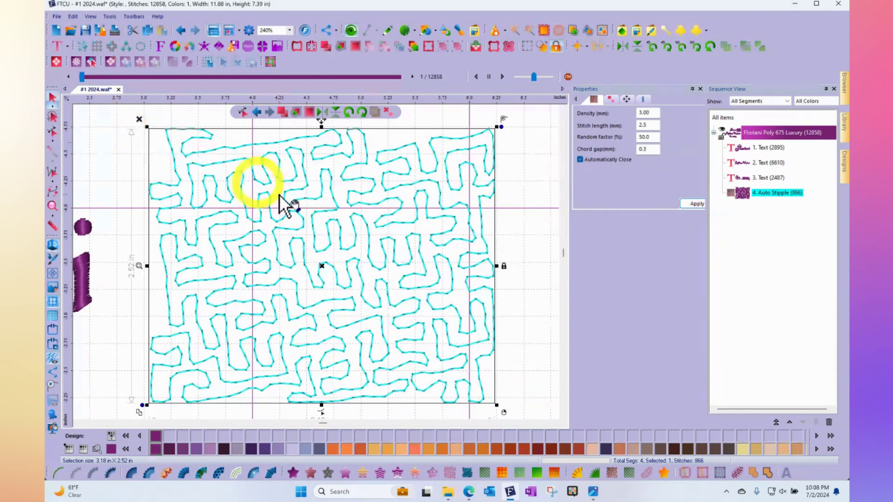